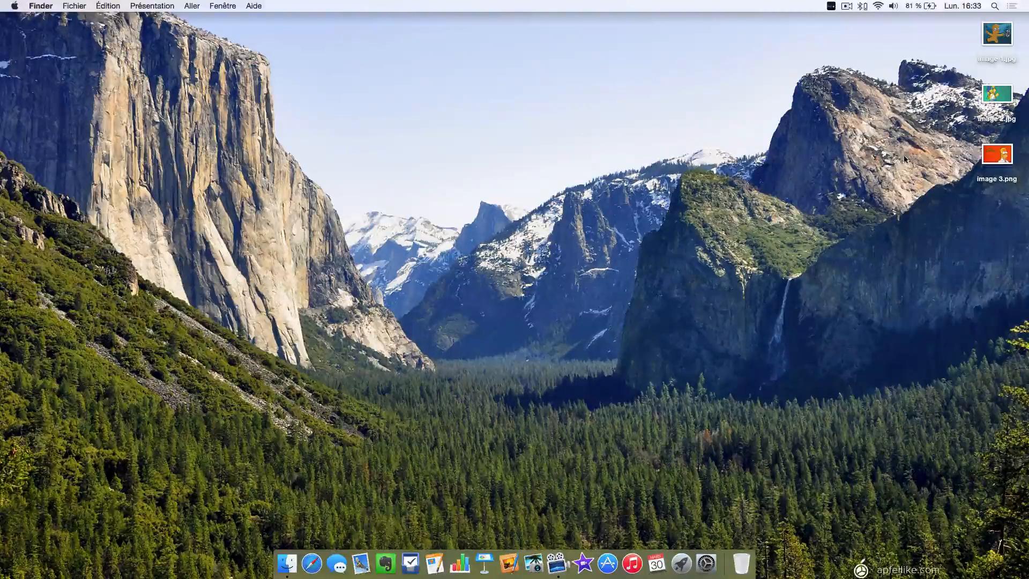
# Step: Check which applications are offered for opening image 1.jpg, without choosing one
pyautogui.click(997, 34)
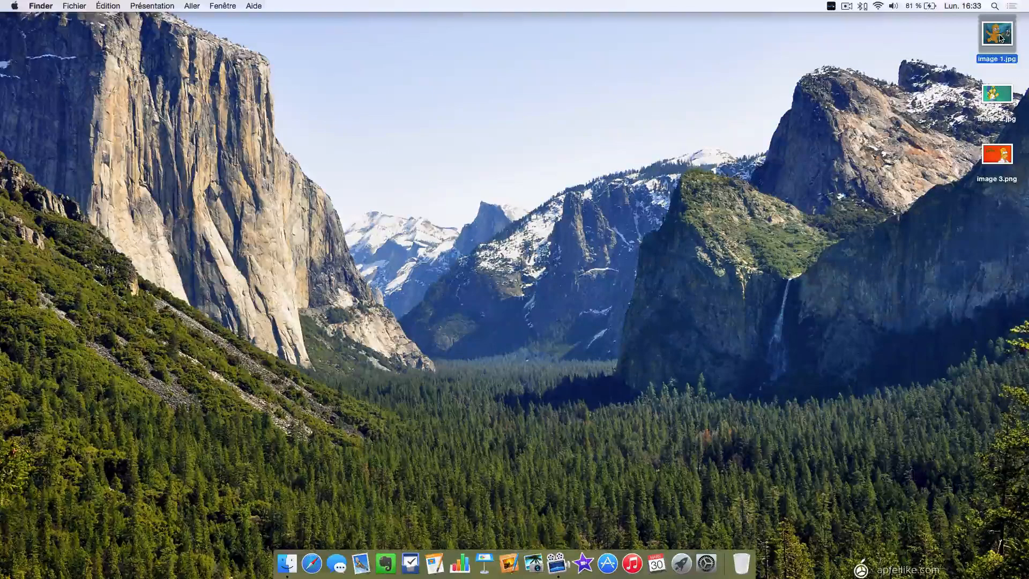
pyautogui.rightClick(999, 38)
pyautogui.moveTo(901, 53)
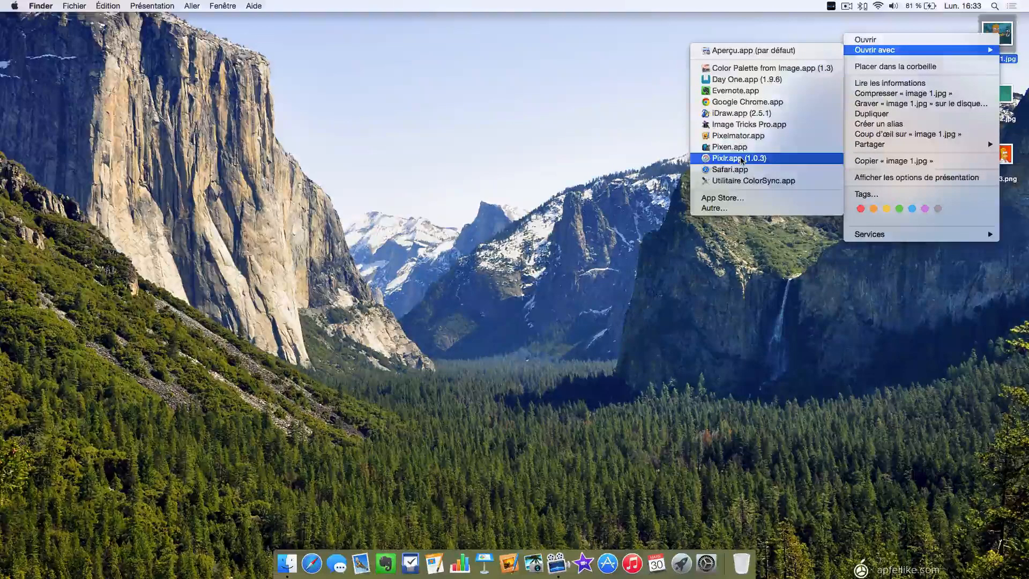
pyautogui.click(637, 125)
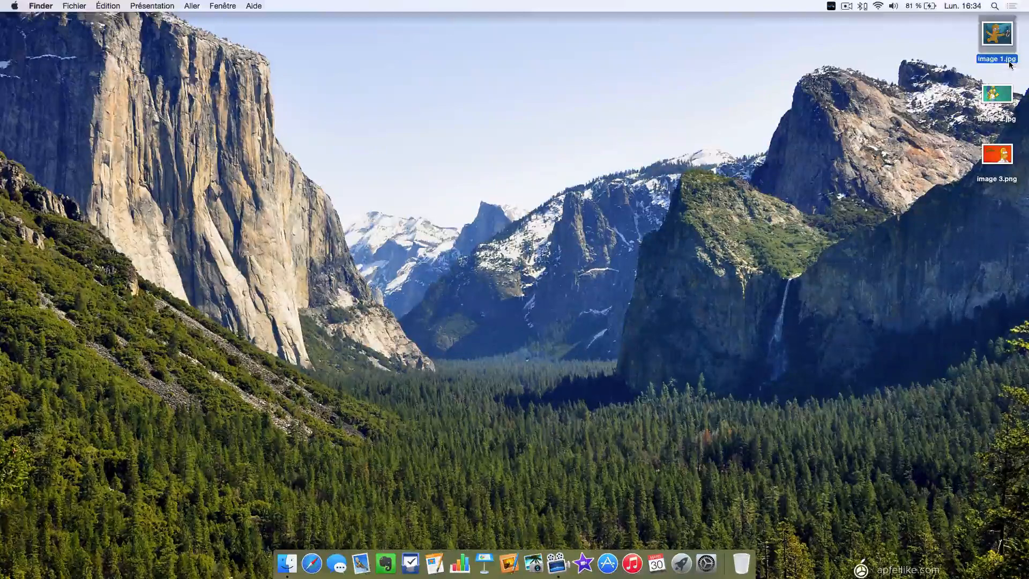
# Step: Open image 1.jpg and image 2.jpg in their default application, view them and close both windows
pyautogui.doubleClick(996, 38)
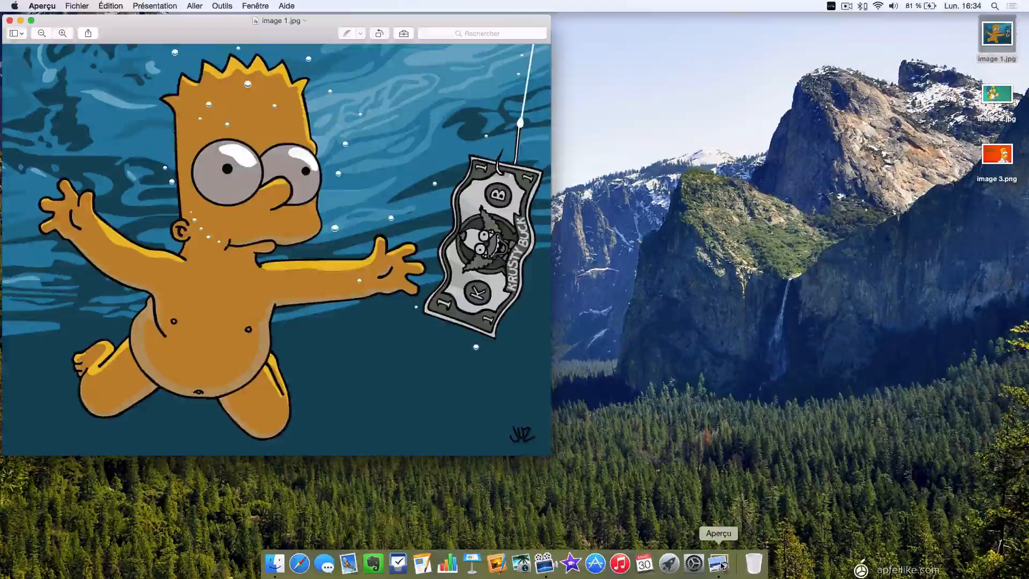
pyautogui.moveTo(300, 32); pyautogui.dragTo(374, 40)
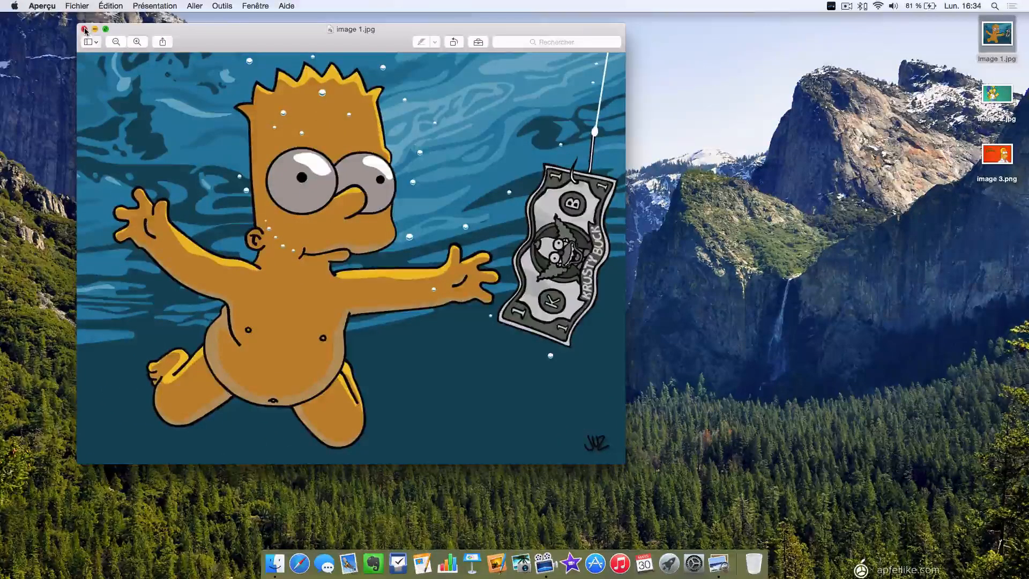
pyautogui.click(1003, 95)
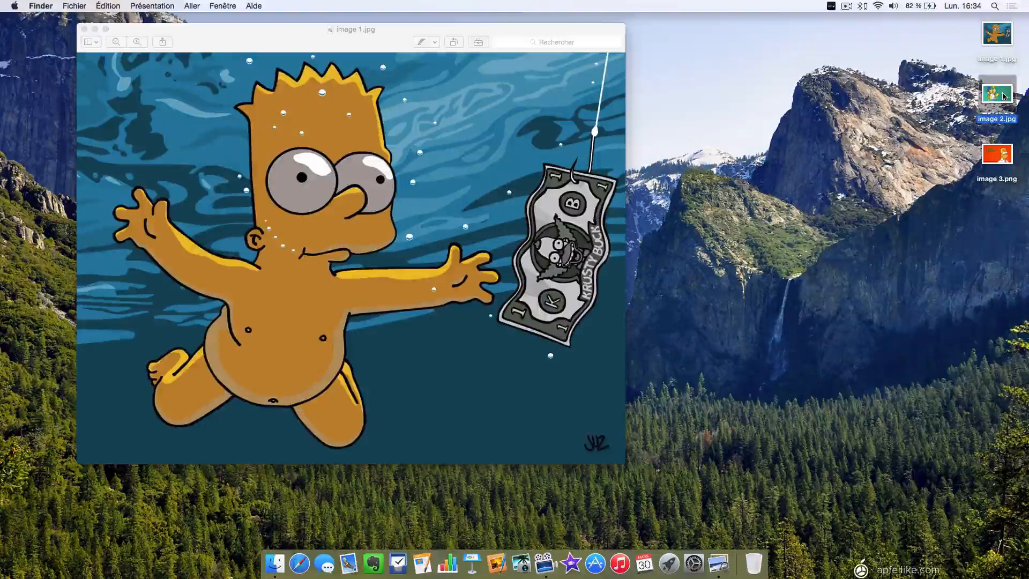
pyautogui.doubleClick(1003, 96)
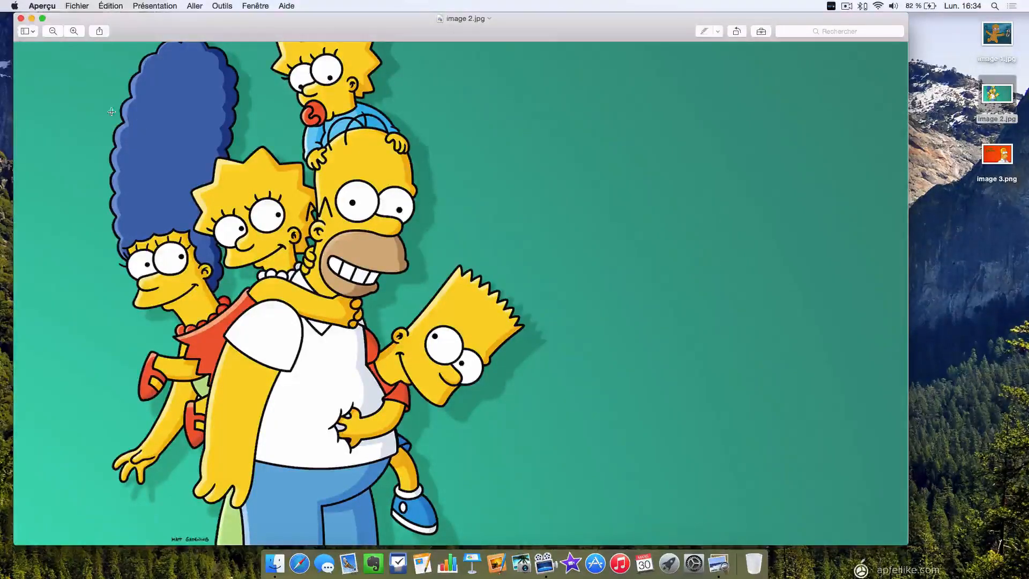
pyautogui.click(21, 19)
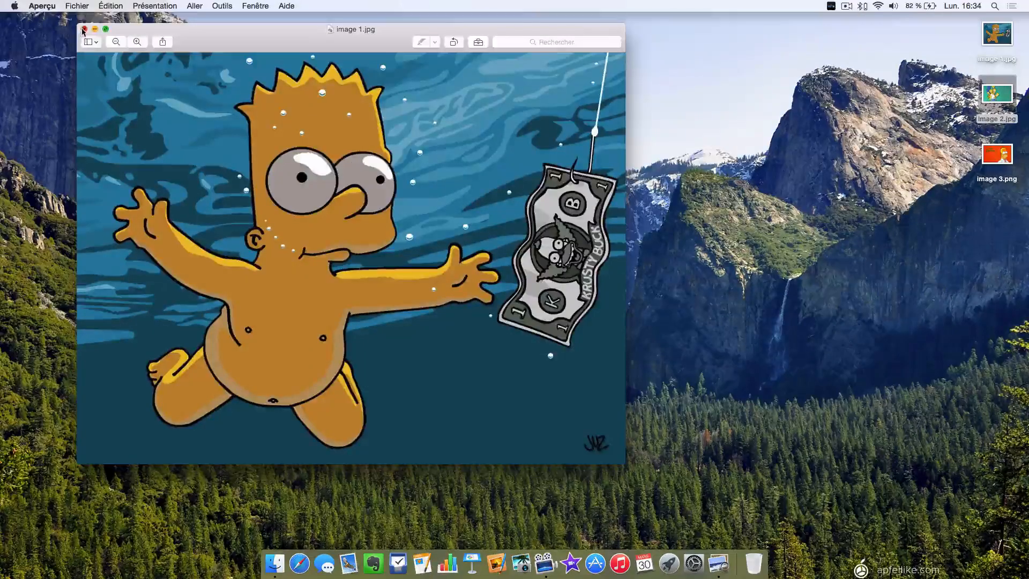
pyautogui.click(83, 29)
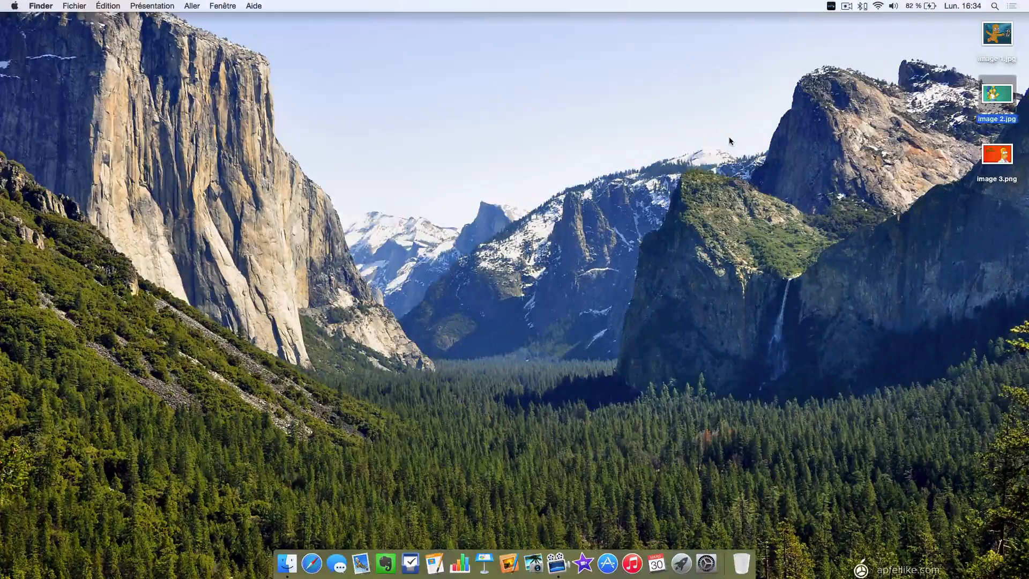
pyautogui.click(729, 140)
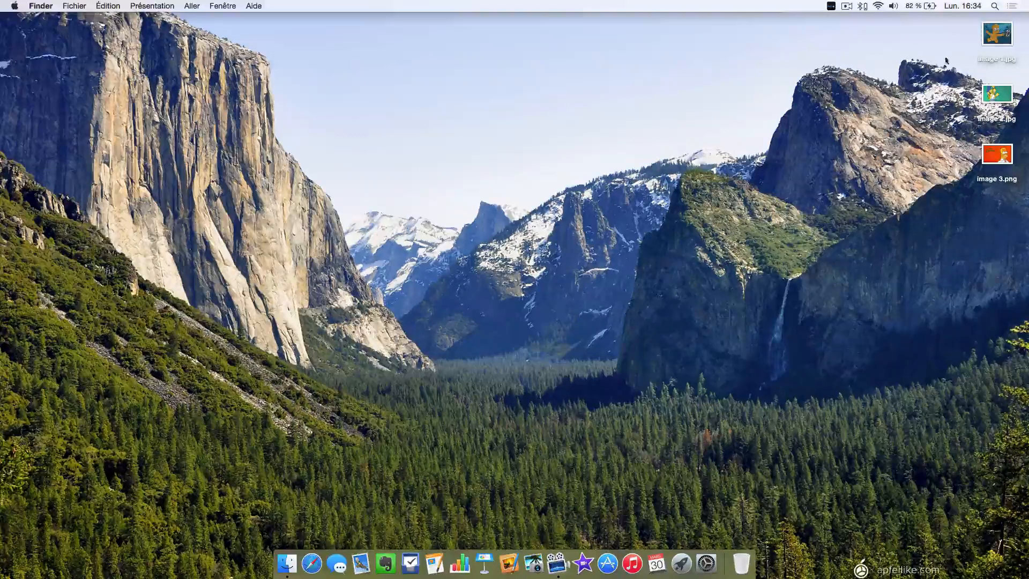
pyautogui.click(1004, 60)
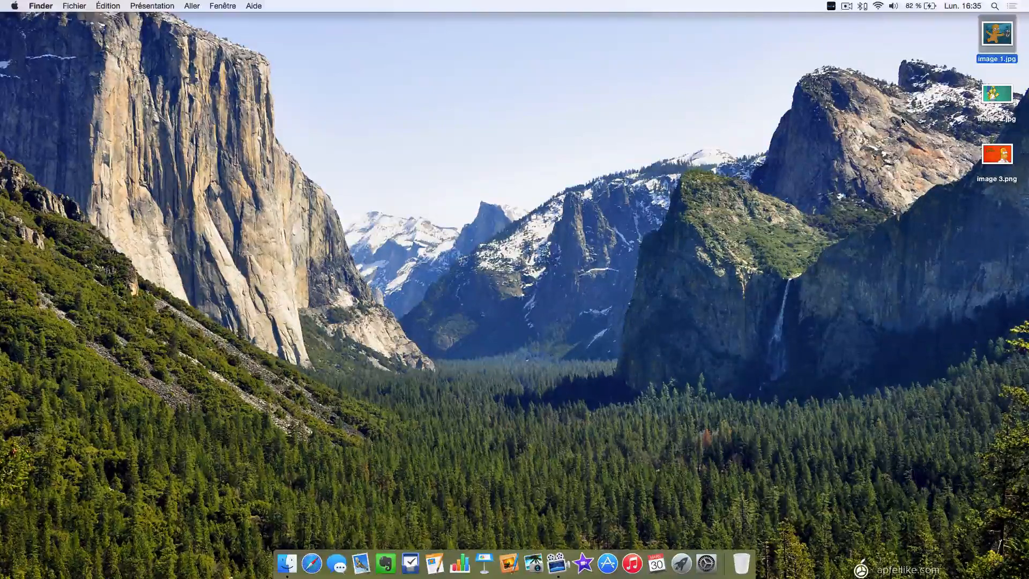
pyautogui.click(856, 123)
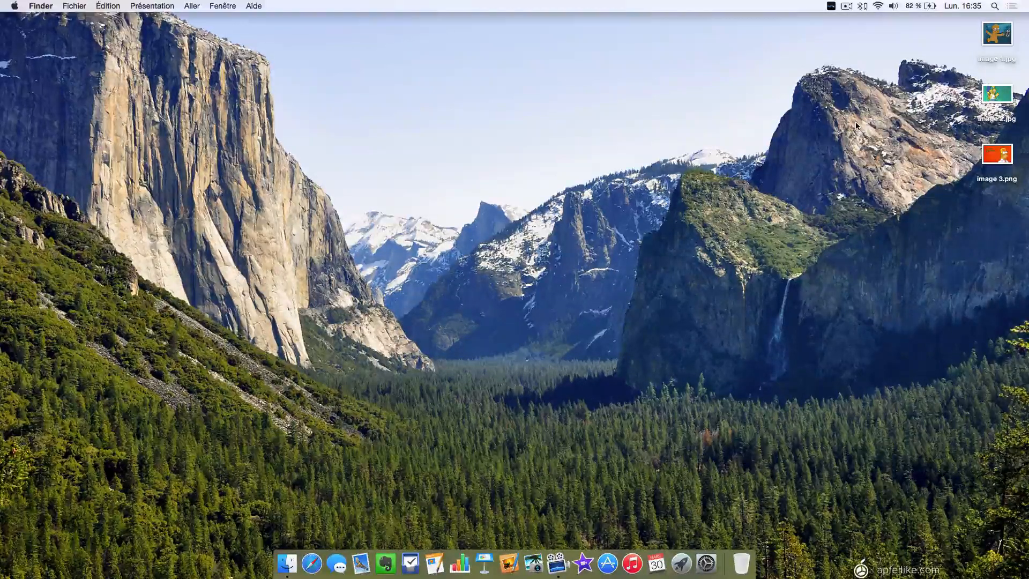
# Step: Show the file information of image 1.jpg with its window near the middle of the desktop and the "Ouvrir avec" section expanded
pyautogui.click(995, 39)
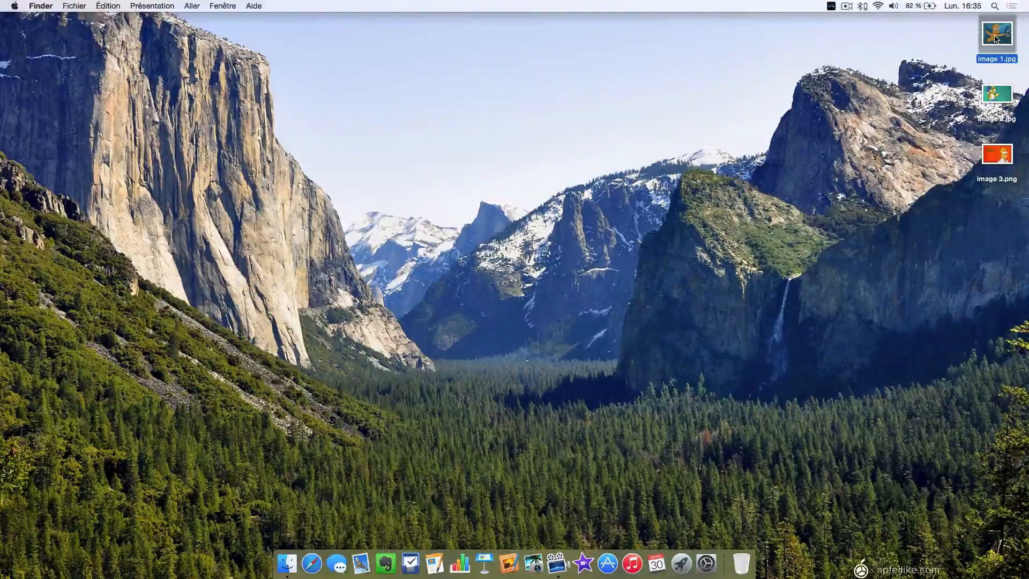
pyautogui.rightClick(995, 38)
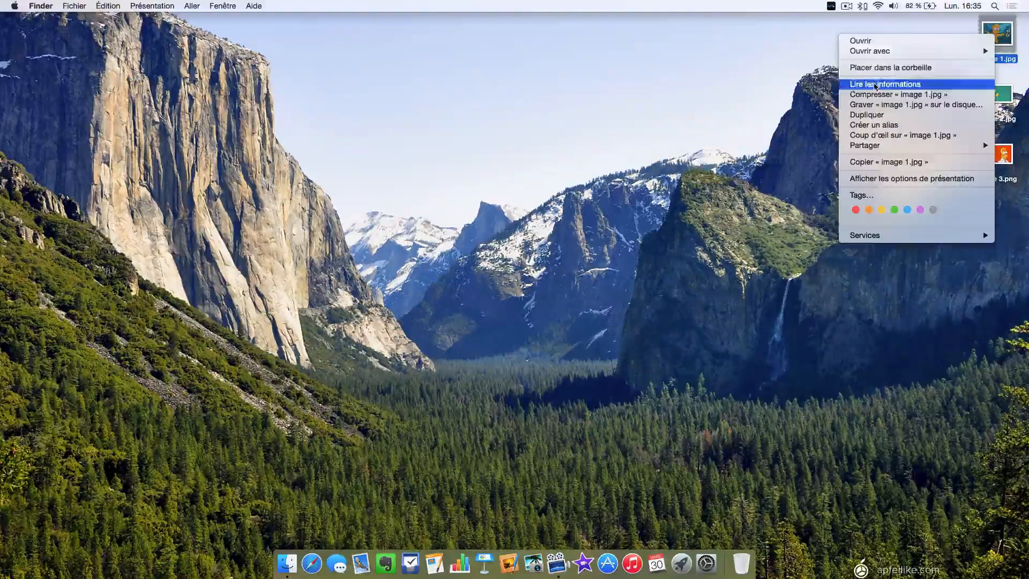
pyautogui.click(875, 85)
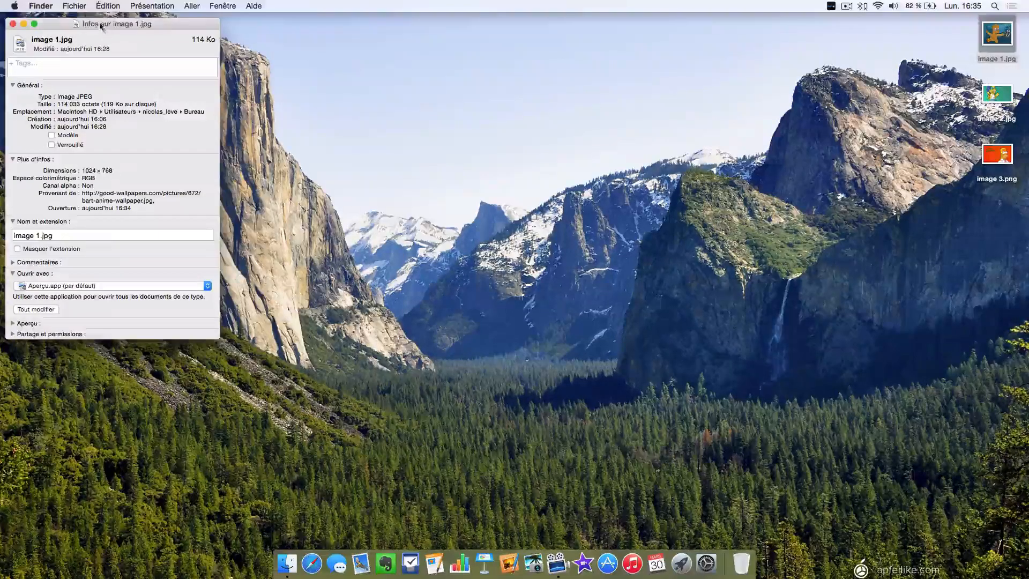
pyautogui.moveTo(101, 25); pyautogui.dragTo(563, 67)
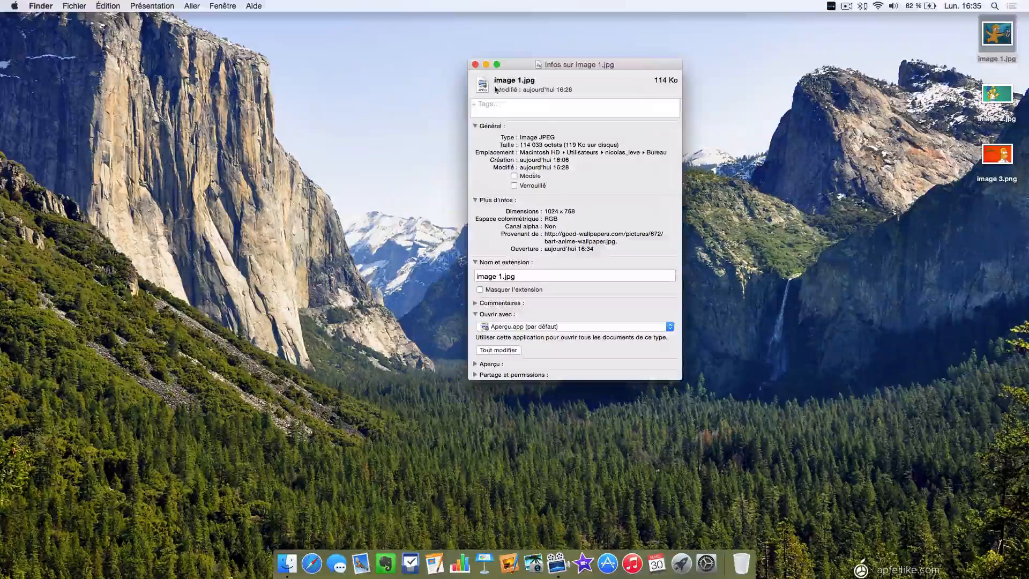
pyautogui.click(475, 315)
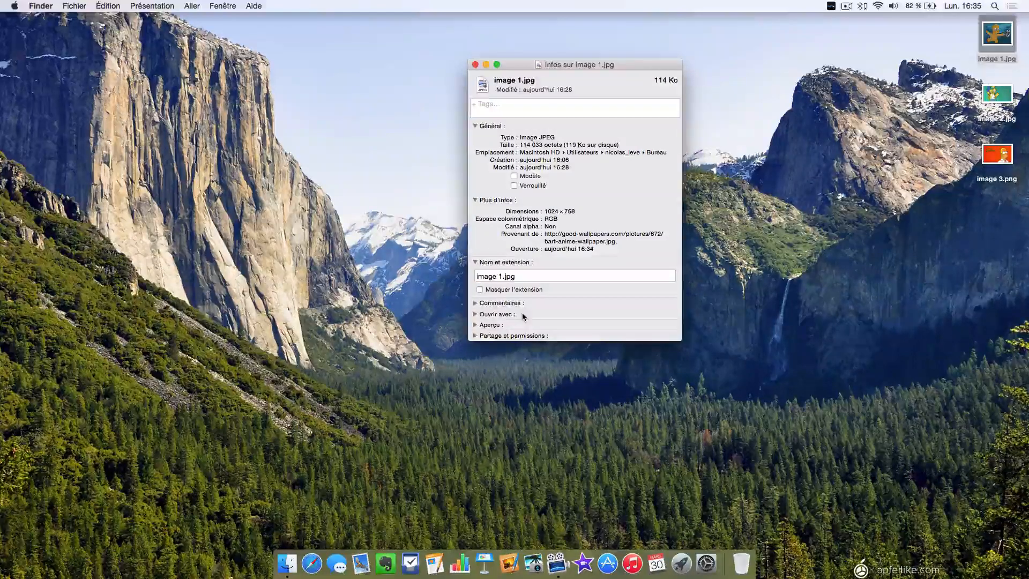
pyautogui.click(476, 315)
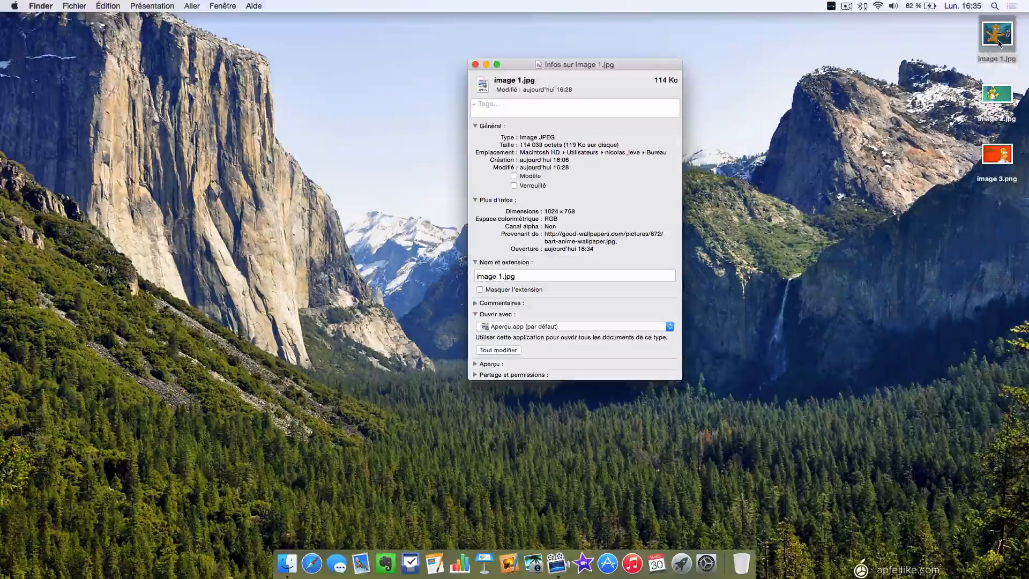
# Step: Set image 1.jpg to open with Pixelmator.app and close its file information
pyautogui.click(670, 328)
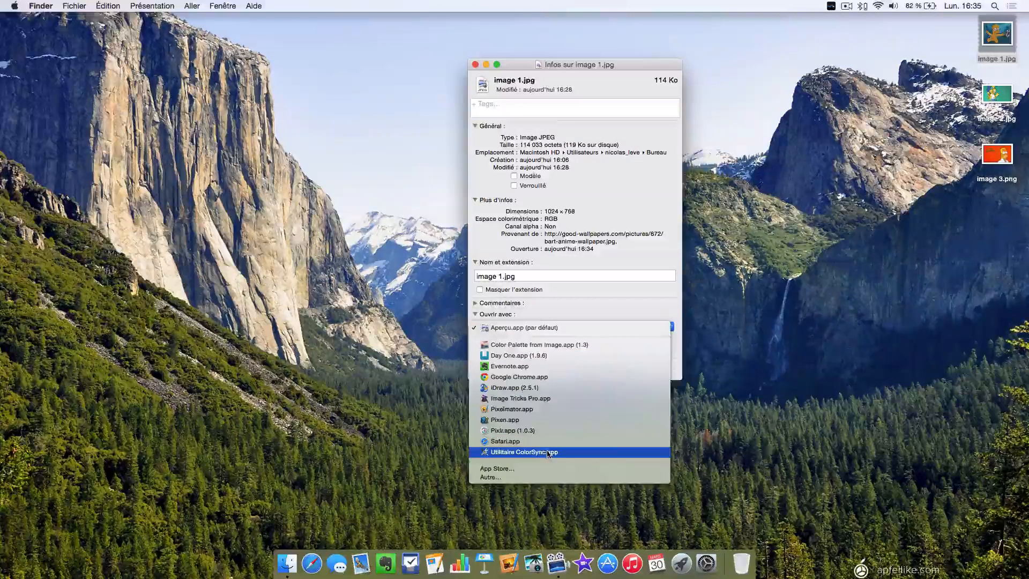
pyautogui.click(526, 409)
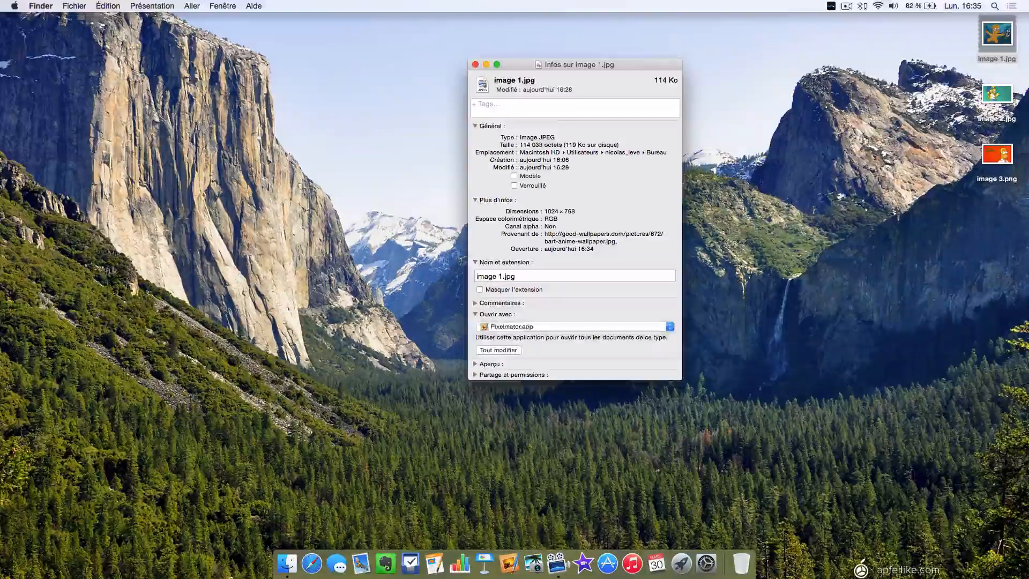
pyautogui.click(474, 65)
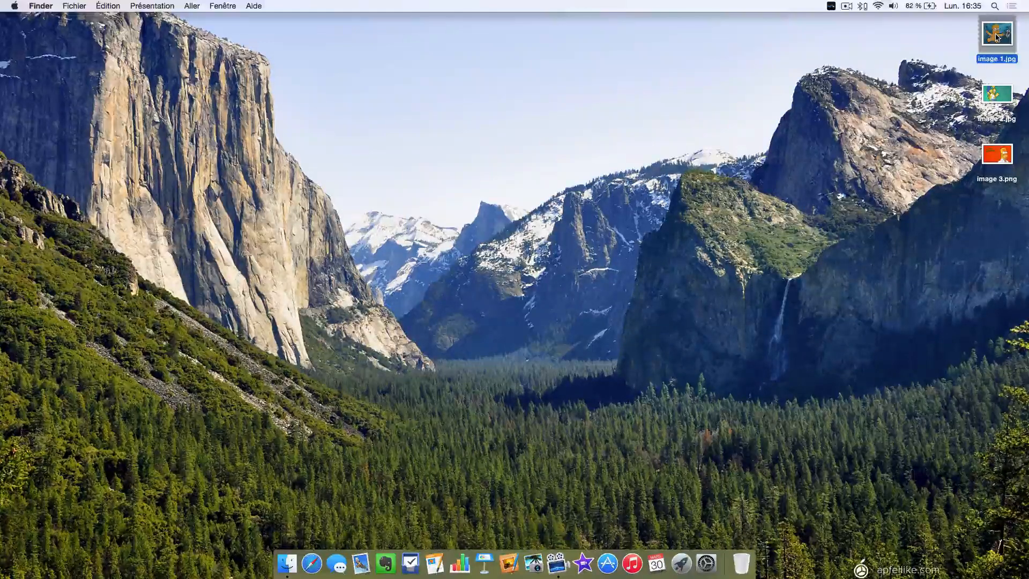
# Step: Open image 1.jpg to test its newly assigned application, close the image and quit Pixelmator
pyautogui.doubleClick(996, 37)
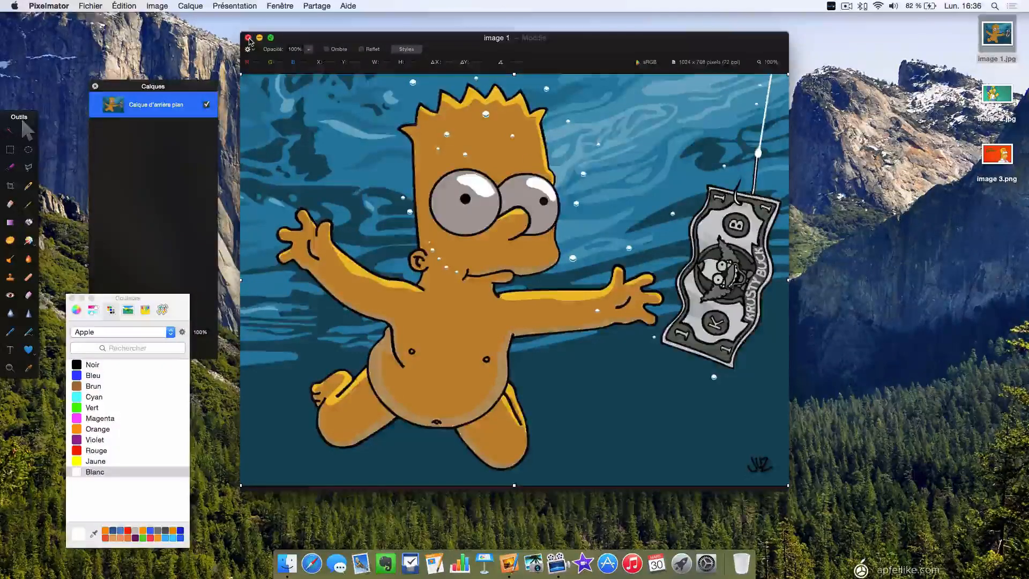
pyautogui.click(248, 38)
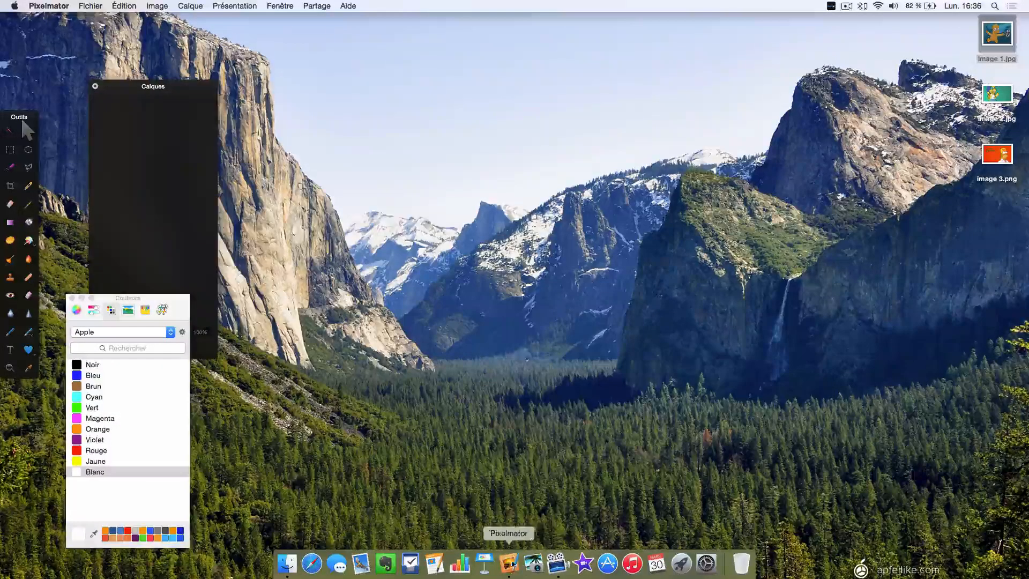
pyautogui.rightClick(508, 563)
pyautogui.click(506, 532)
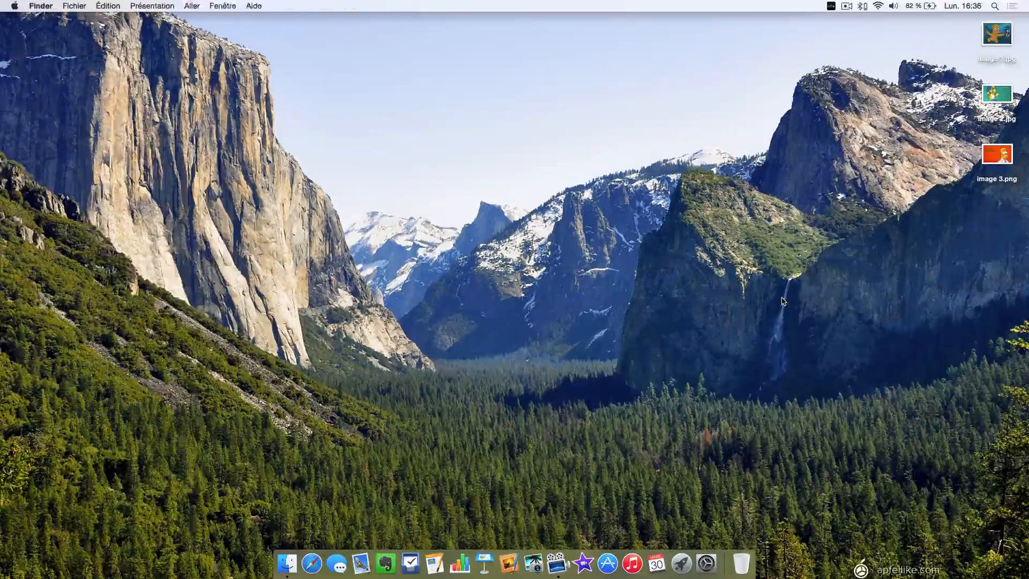
pyautogui.click(997, 95)
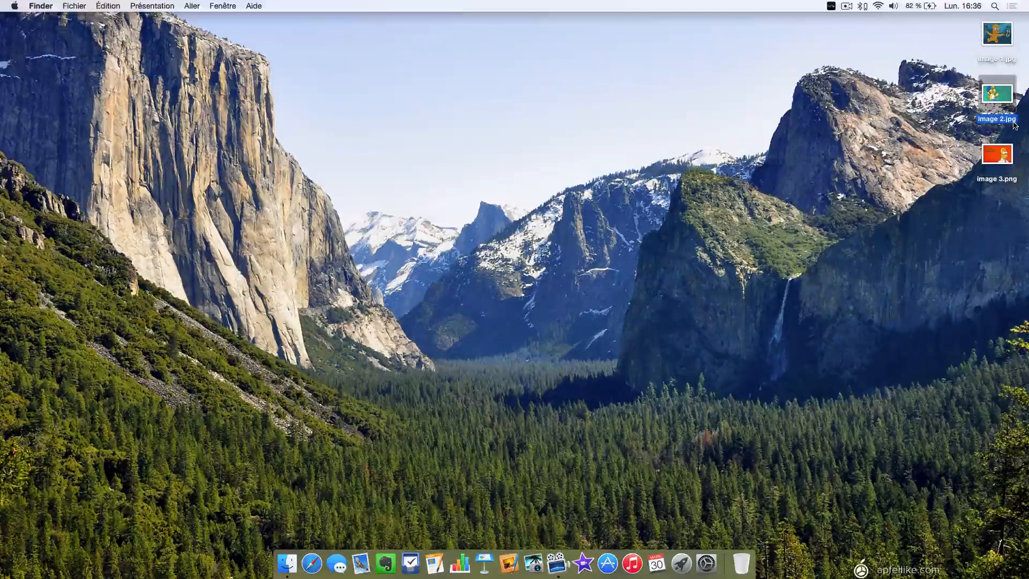
pyautogui.click(1007, 63)
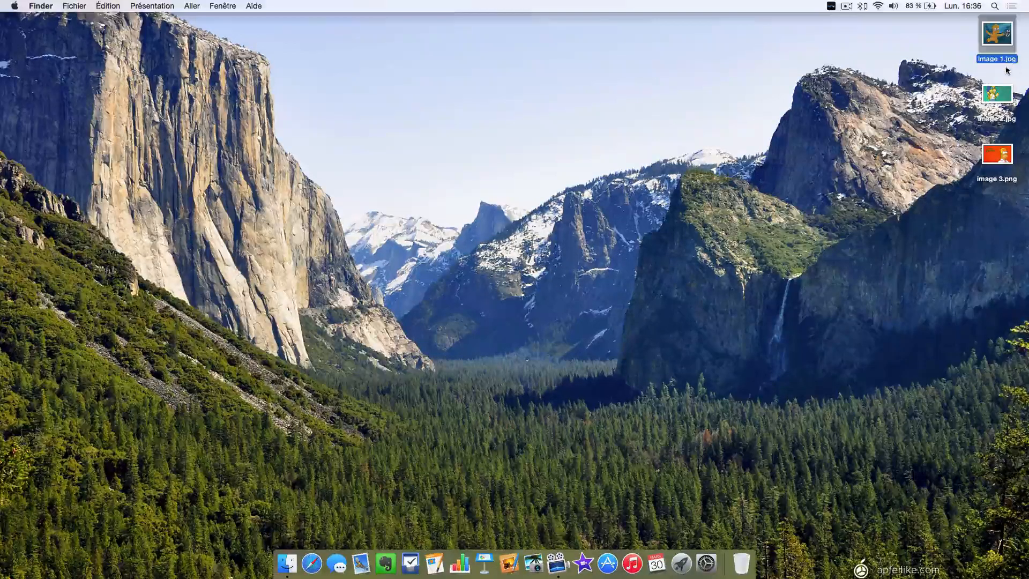
pyautogui.click(996, 121)
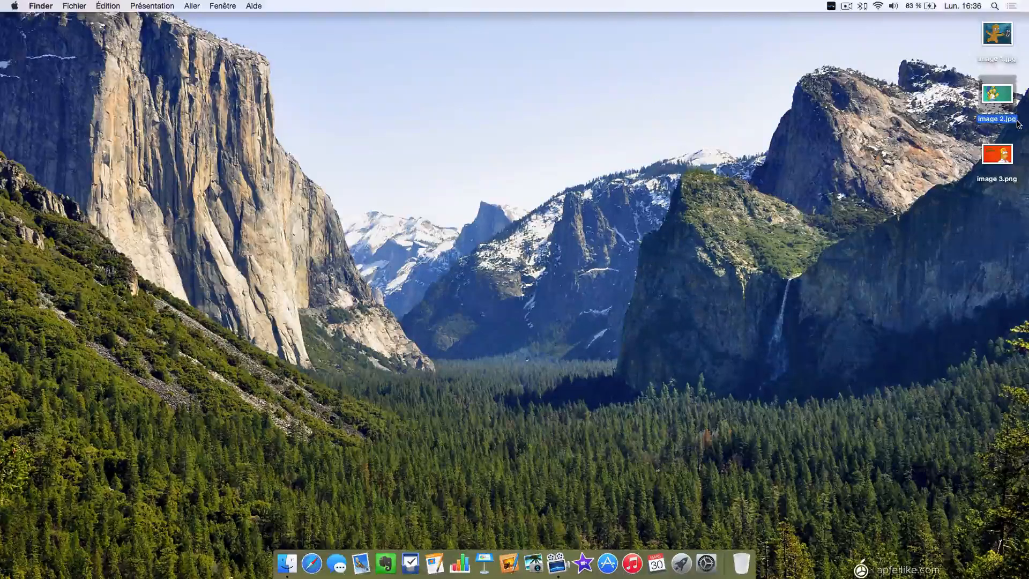
pyautogui.click(928, 162)
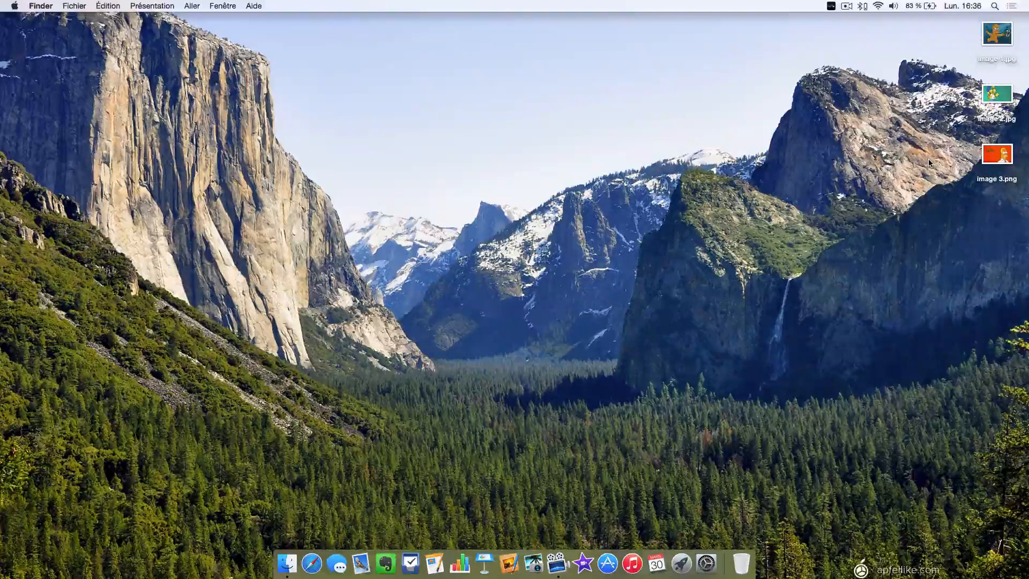
pyautogui.click(1006, 161)
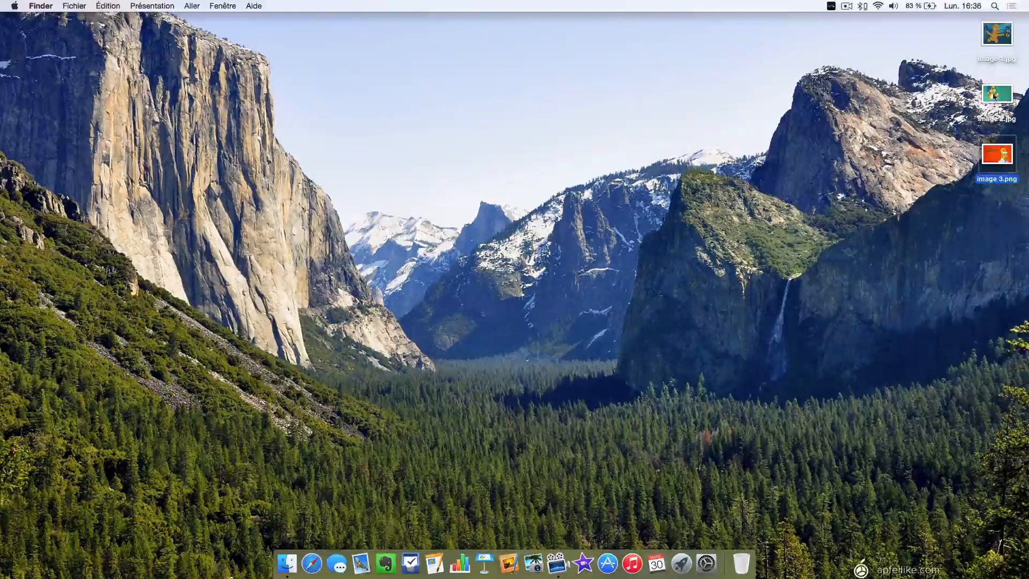
pyautogui.click(994, 98)
pyautogui.click(996, 50)
# Step: Open image 3.png in its default application, view it and close the window
pyautogui.click(1000, 148)
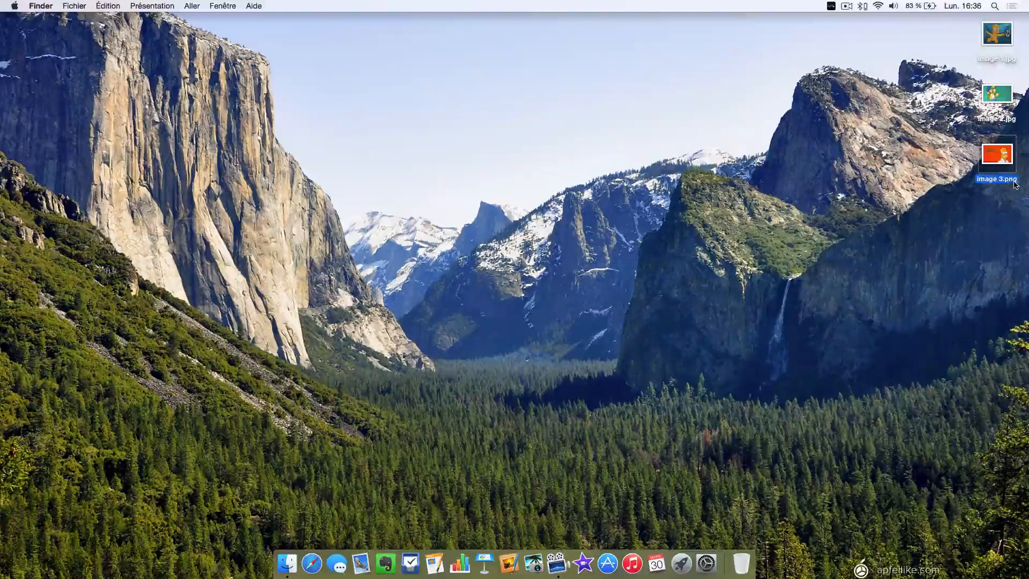
pyautogui.doubleClick(993, 157)
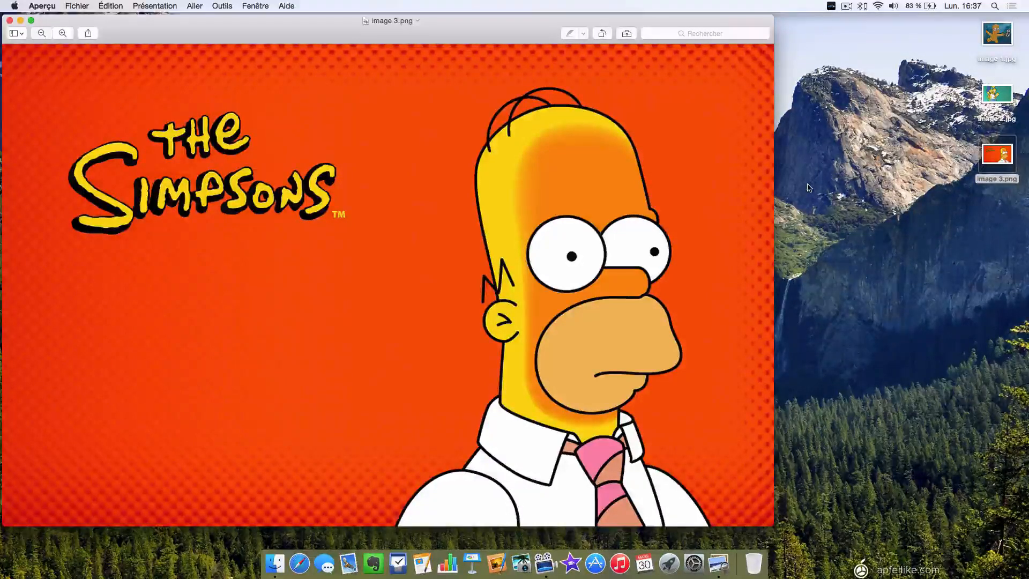
pyautogui.click(9, 19)
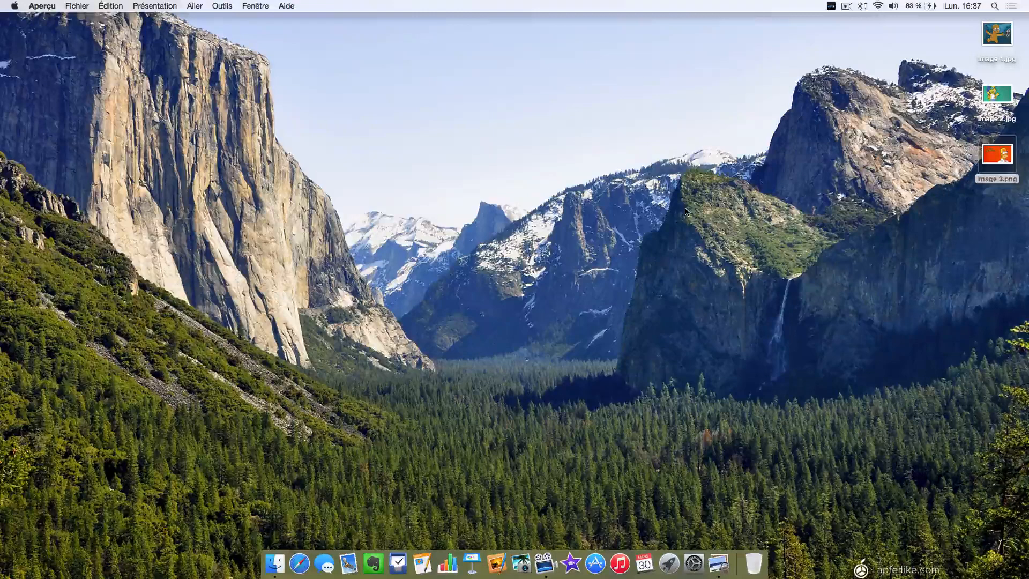
# Step: Set image 3.png to open with Pixelmator.app in its file information, close the window and deselect the file
pyautogui.rightClick(998, 155)
pyautogui.click(863, 200)
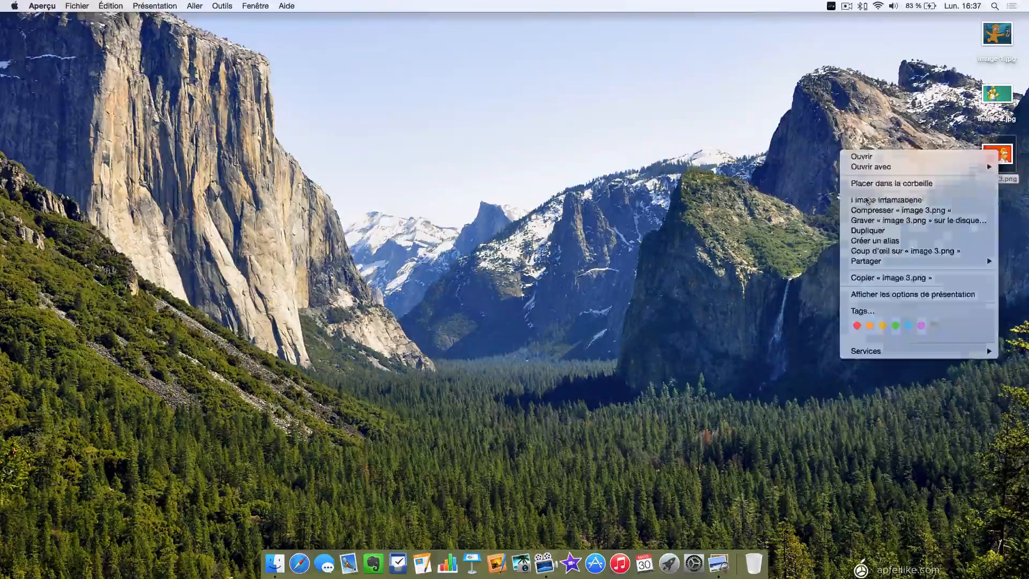
pyautogui.moveTo(87, 35); pyautogui.dragTo(451, 60)
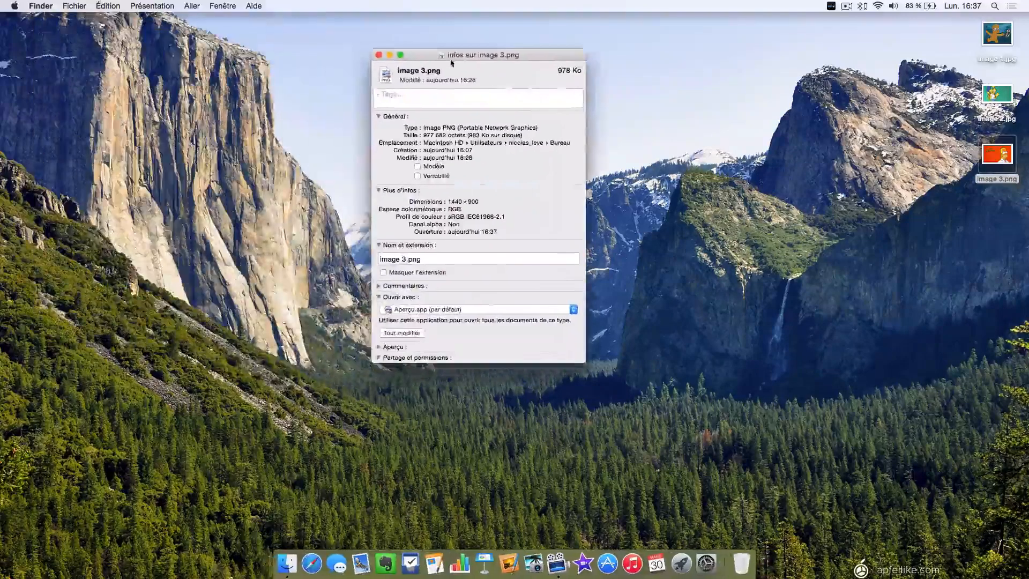
pyautogui.click(487, 310)
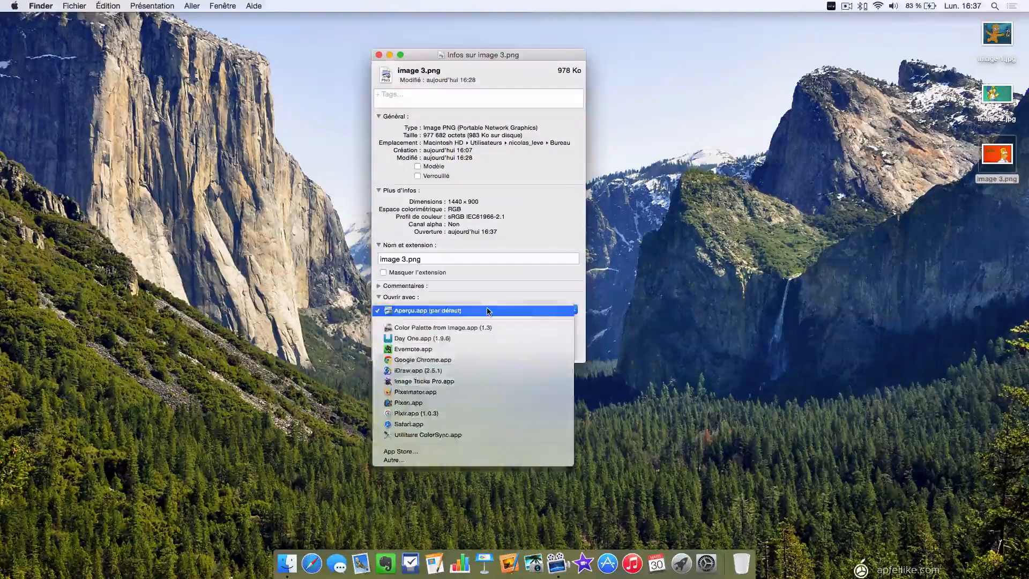
pyautogui.click(418, 392)
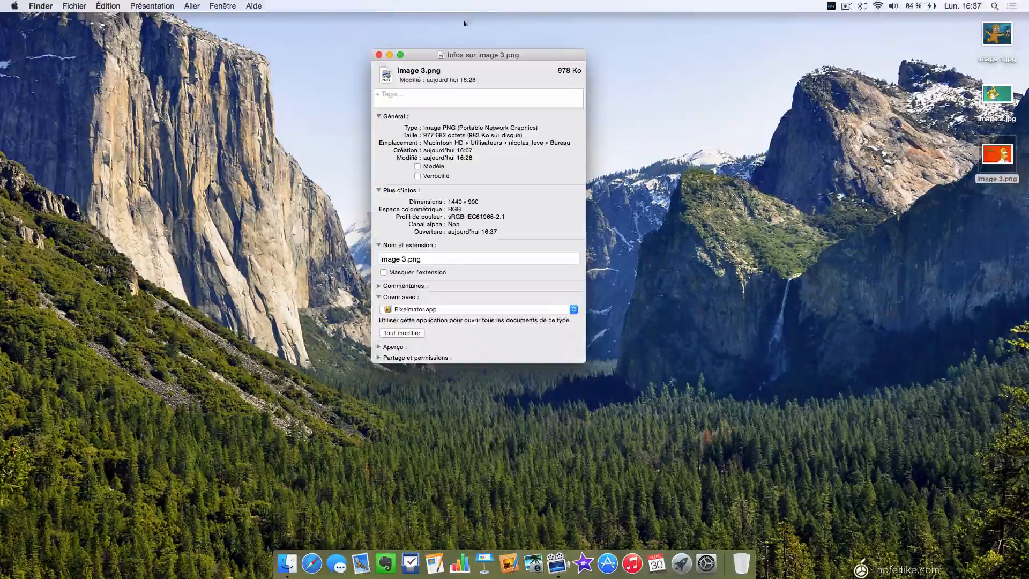
pyautogui.click(379, 55)
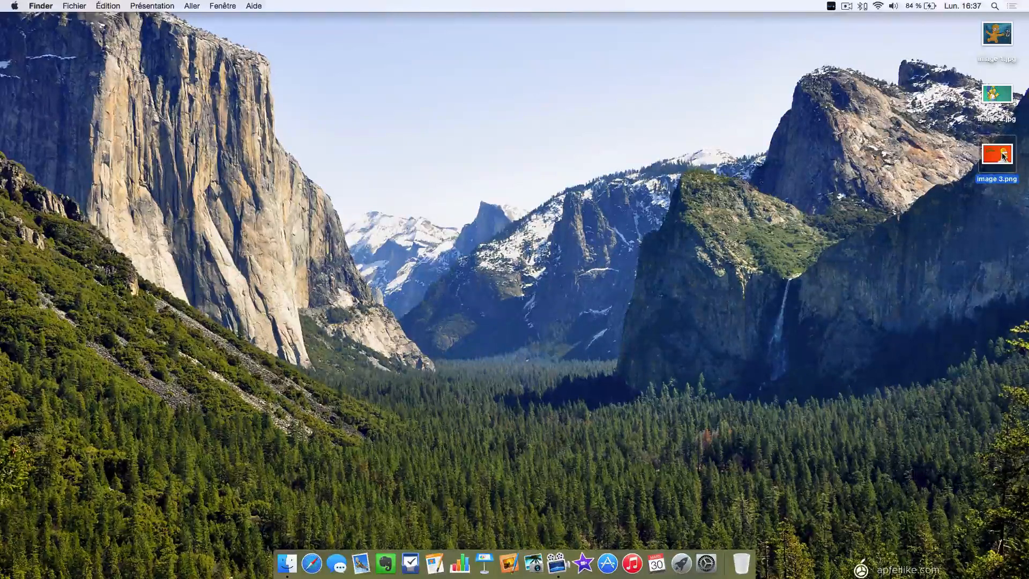
pyautogui.click(663, 188)
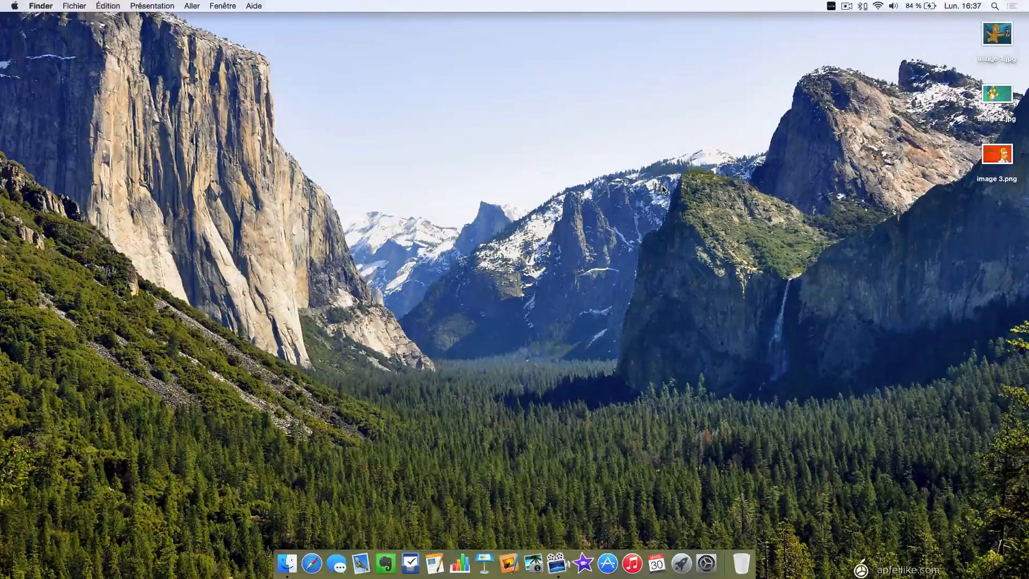